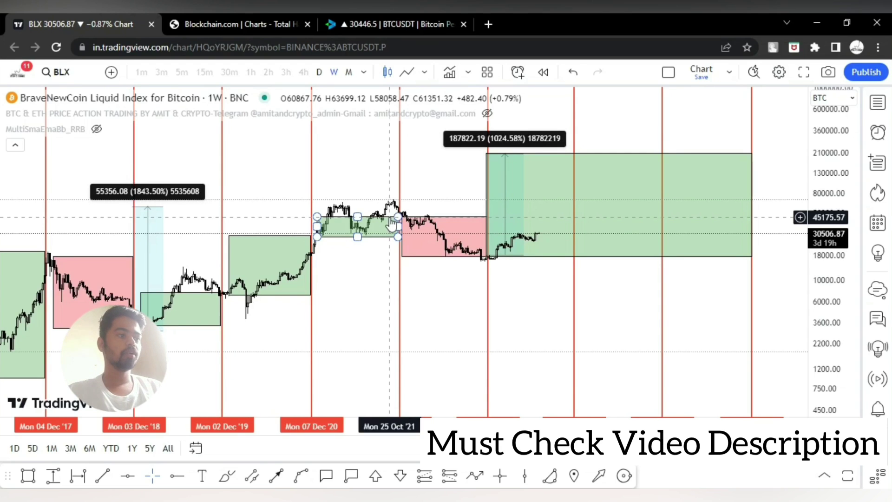
Step: Look over the projected green box on the BLX weekly chart and glance at Blockchain.com's Total Hash Rate chart
{"action": "left_click_drag", "start_coordinate": [507, 288], "coordinate": [474, 252]}
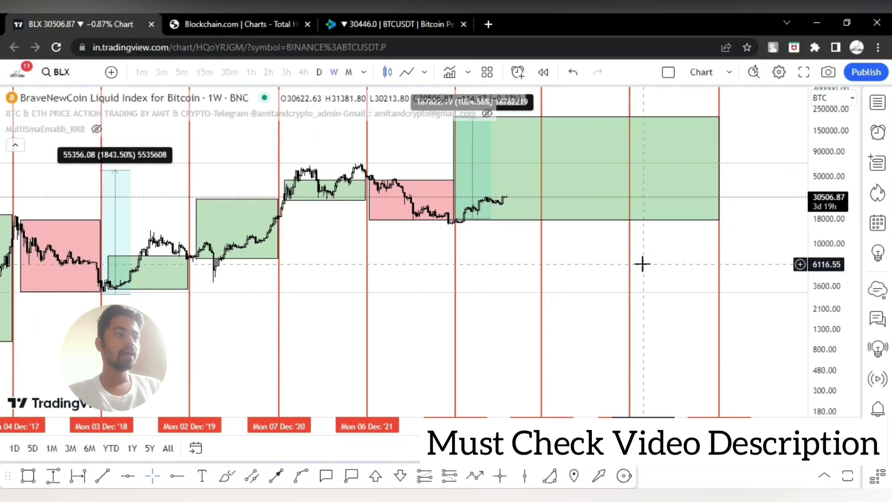
{"action": "scroll", "coordinate": [597, 245], "scroll_direction": "down", "scroll_amount": 1}
{"action": "scroll", "coordinate": [445, 186], "scroll_direction": "up", "scroll_amount": 1}
{"action": "left_click", "coordinate": [445, 186]}
{"action": "left_click", "coordinate": [227, 22]}
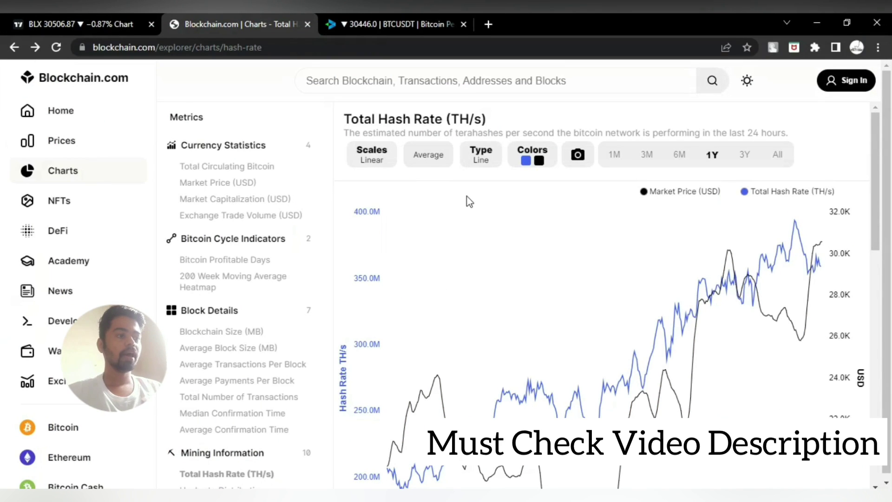
{"action": "left_click", "coordinate": [81, 24]}
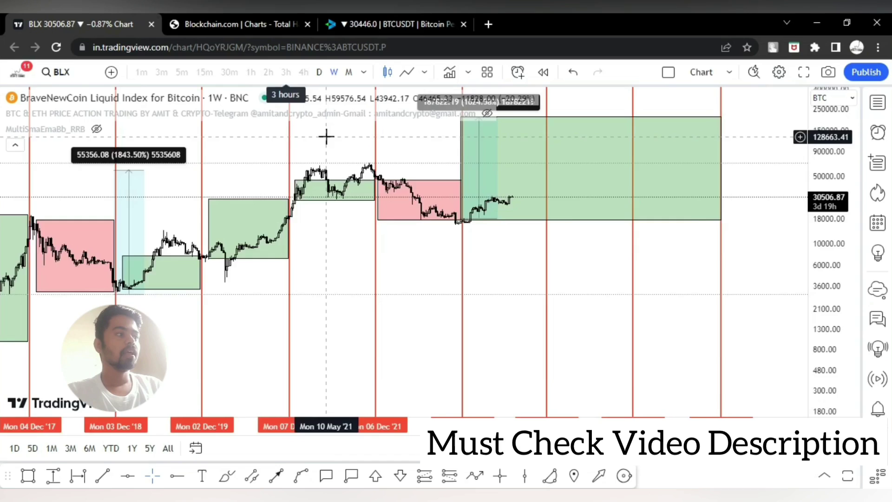
Step: Examine the BLX weekly price history back to 2011, including the yearly boxes and the price-range measurements of the early cycles
{"action": "scroll", "coordinate": [326, 137], "scroll_direction": "down", "scroll_amount": 3}
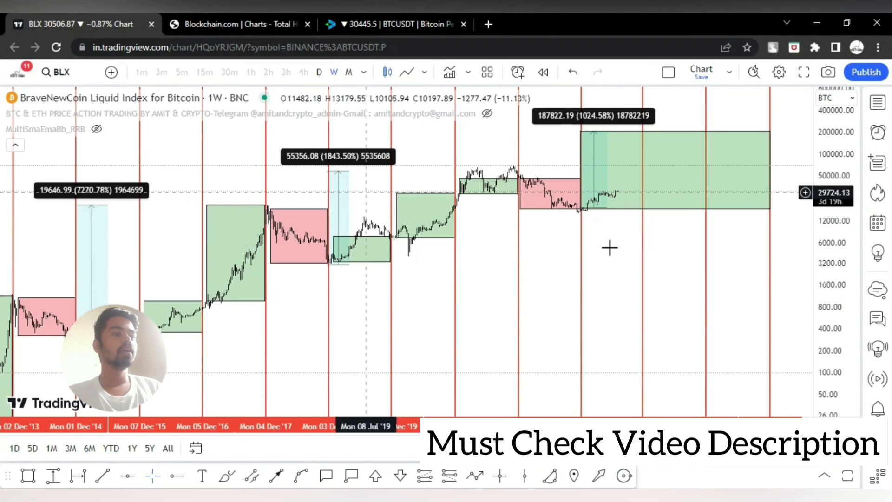
{"action": "left_click_drag", "start_coordinate": [382, 269], "coordinate": [516, 277]}
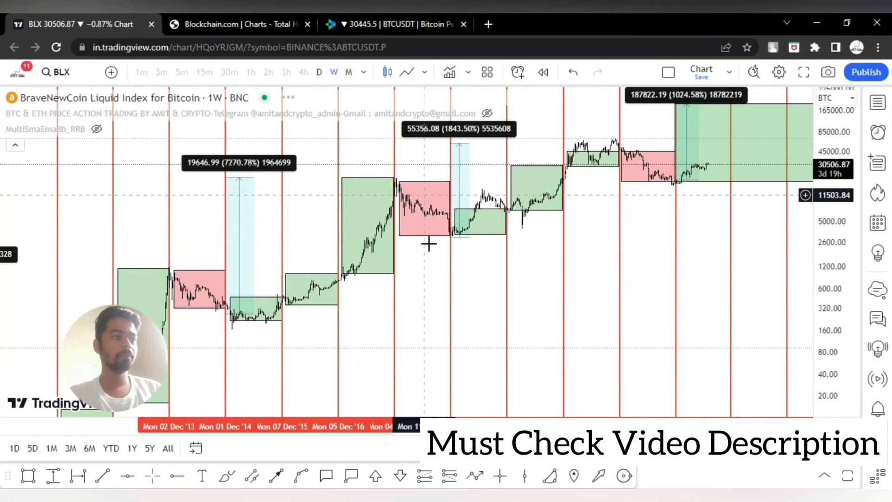
{"action": "scroll", "coordinate": [578, 278], "scroll_direction": "up", "scroll_amount": 1}
{"action": "left_click_drag", "start_coordinate": [574, 246], "coordinate": [710, 233]}
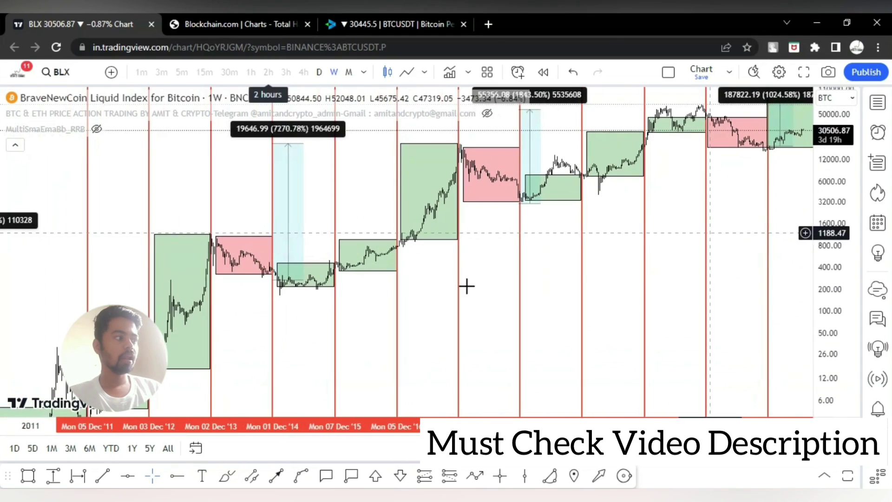
{"action": "left_click_drag", "start_coordinate": [437, 303], "coordinate": [670, 189]}
{"action": "left_click_drag", "start_coordinate": [822, 184], "coordinate": [822, 320]}
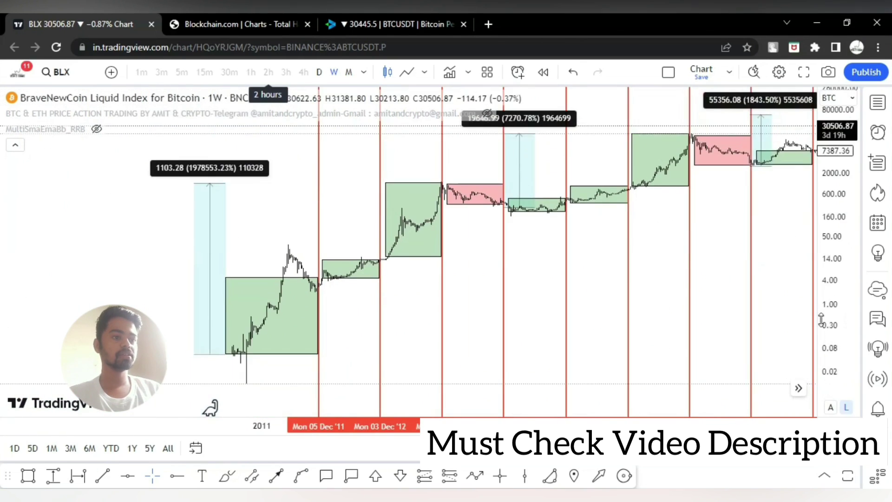
{"action": "left_click_drag", "start_coordinate": [397, 307], "coordinate": [415, 283]}
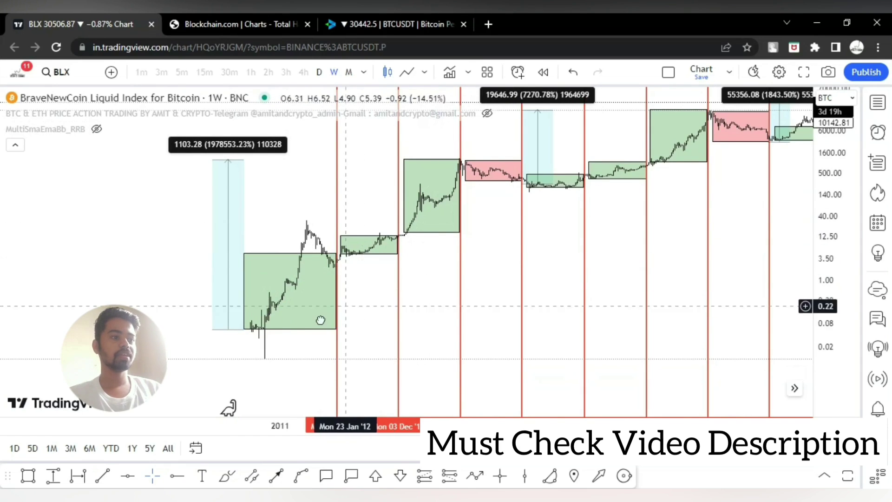
{"action": "left_click_drag", "start_coordinate": [321, 320], "coordinate": [296, 333]}
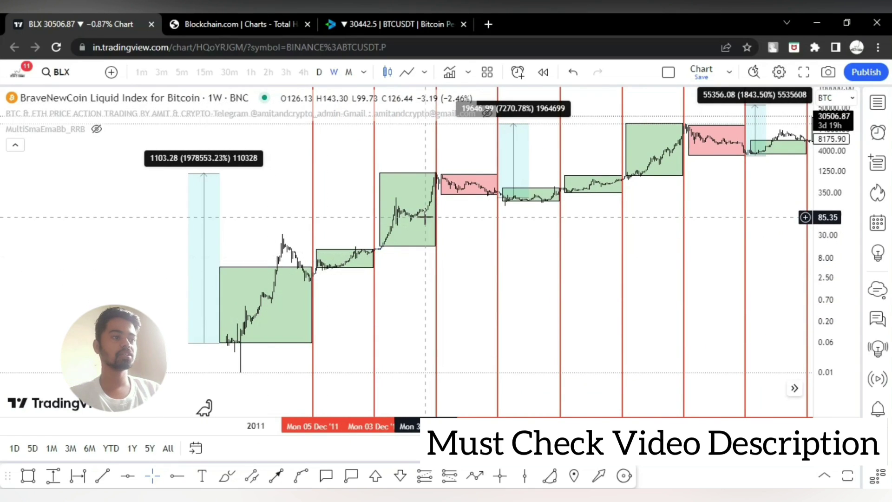
{"action": "left_click_drag", "start_coordinate": [455, 288], "coordinate": [430, 312]}
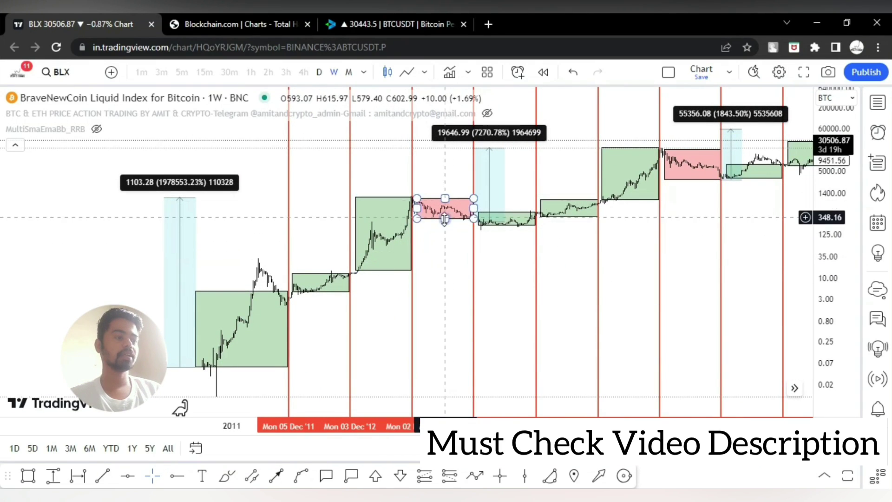
Step: Review the yearly green and red boxes on the BLX chart from December 2014 through the current cycle
{"action": "left_click_drag", "start_coordinate": [496, 259], "coordinate": [292, 262]}
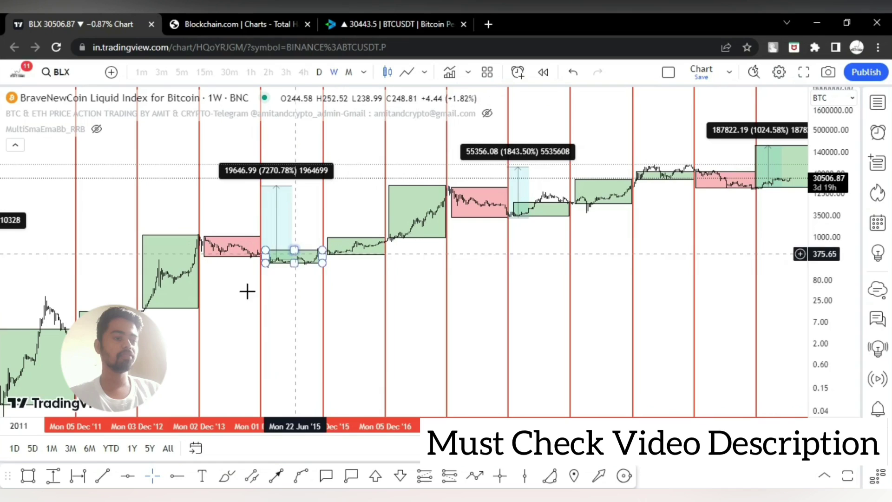
{"action": "left_click_drag", "start_coordinate": [488, 263], "coordinate": [423, 297]}
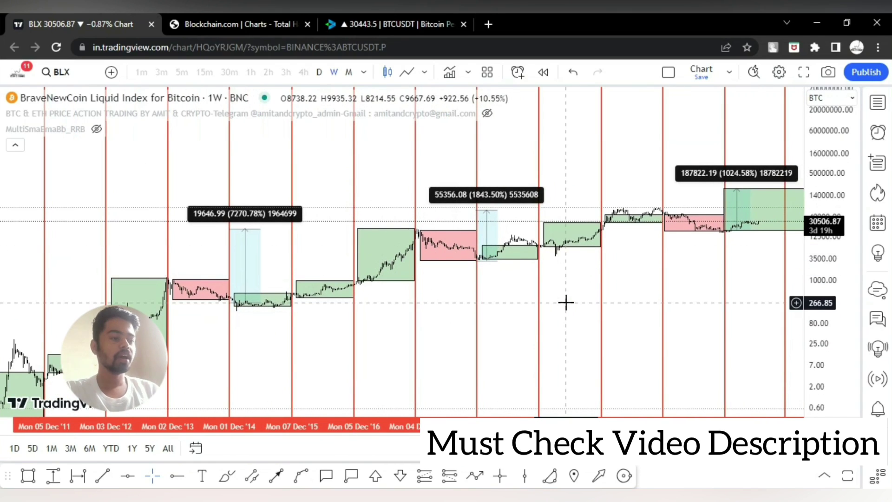
{"action": "left_click_drag", "start_coordinate": [509, 312], "coordinate": [488, 323]}
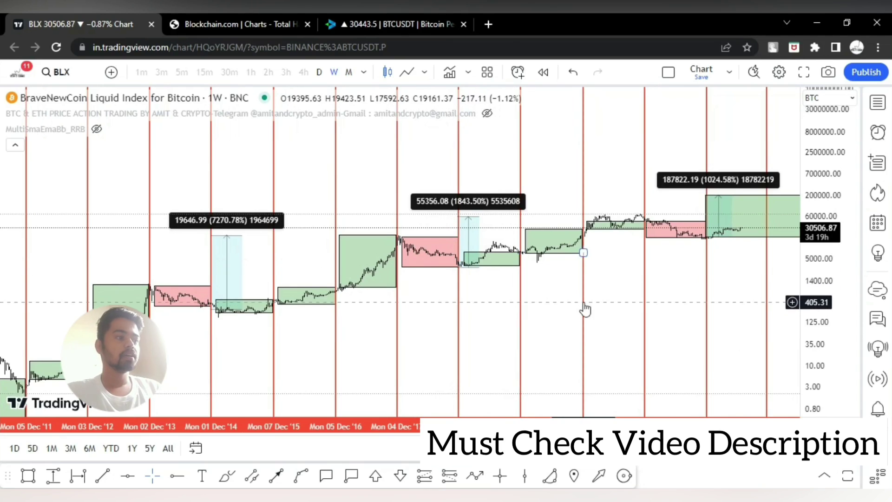
{"action": "left_click", "coordinate": [519, 318]}
{"action": "left_click_drag", "start_coordinate": [519, 318], "coordinate": [481, 331]}
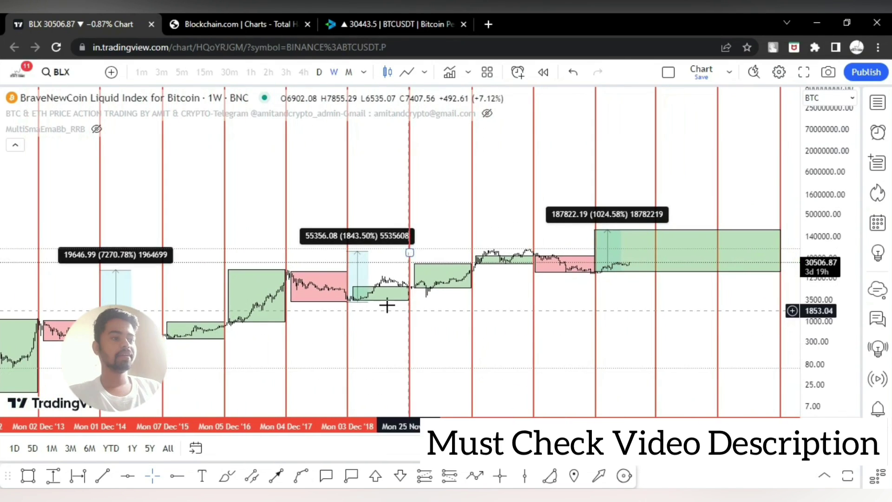
{"action": "left_click", "coordinate": [387, 305]}
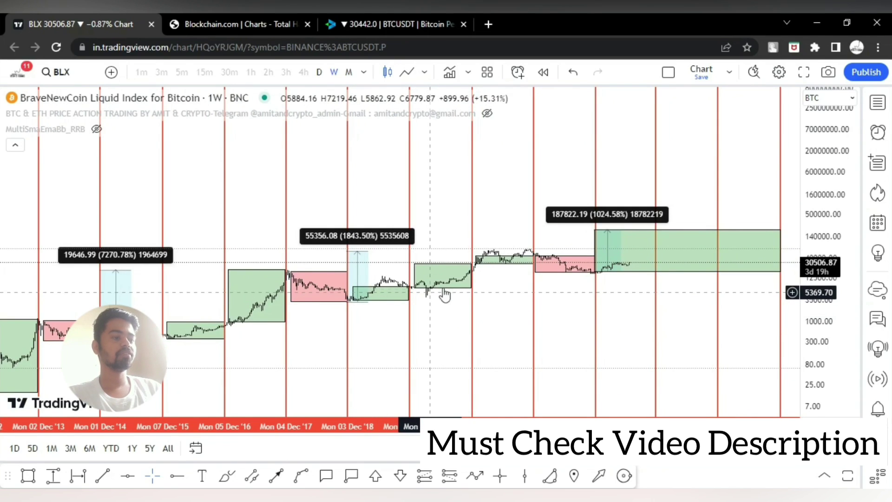
{"action": "left_click_drag", "start_coordinate": [559, 295], "coordinate": [466, 299]}
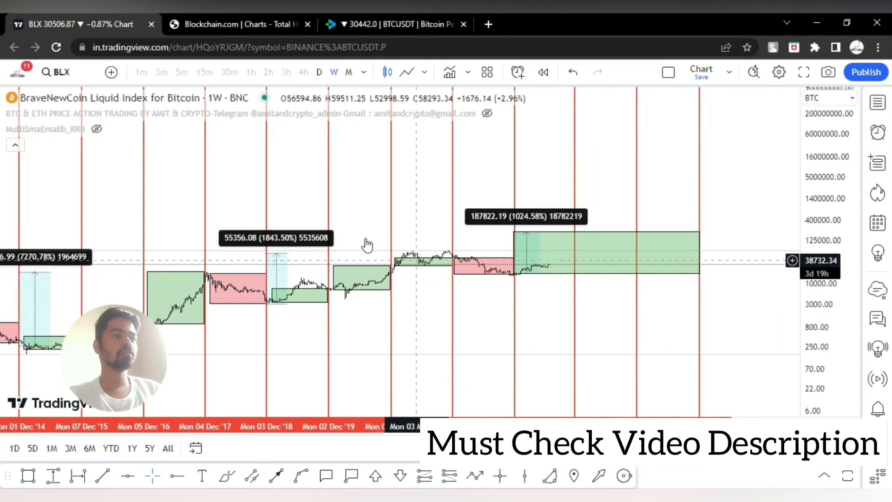
Step: Examine the price levels of the large green projection box starting in December 2022 and the red box before it
{"action": "left_click_drag", "start_coordinate": [826, 279], "coordinate": [826, 222]}
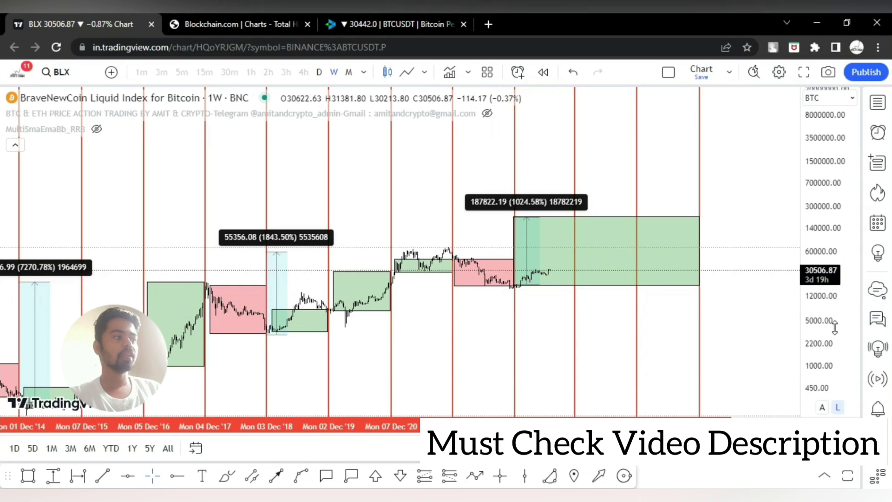
{"action": "left_click_drag", "start_coordinate": [835, 329], "coordinate": [832, 213]}
{"action": "scroll", "coordinate": [655, 271], "scroll_direction": "up", "scroll_amount": 2}
{"action": "left_click_drag", "start_coordinate": [714, 251], "coordinate": [721, 193]}
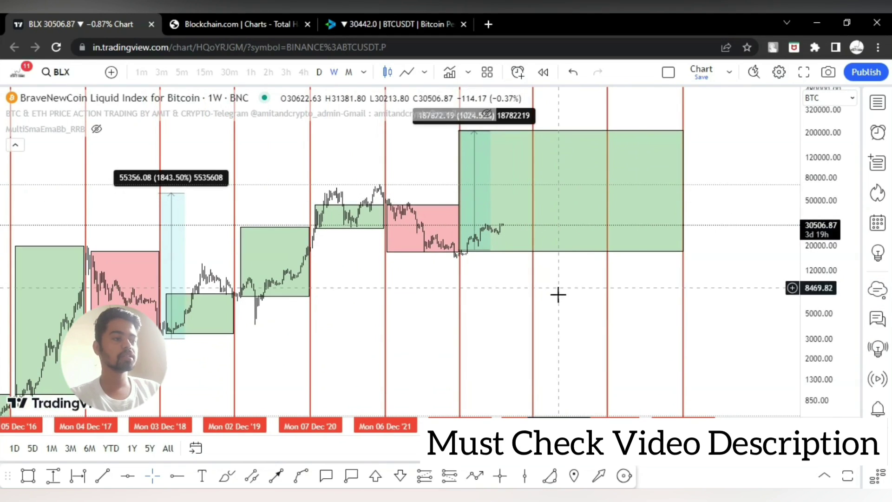
{"action": "left_click_drag", "start_coordinate": [556, 319], "coordinate": [552, 346]}
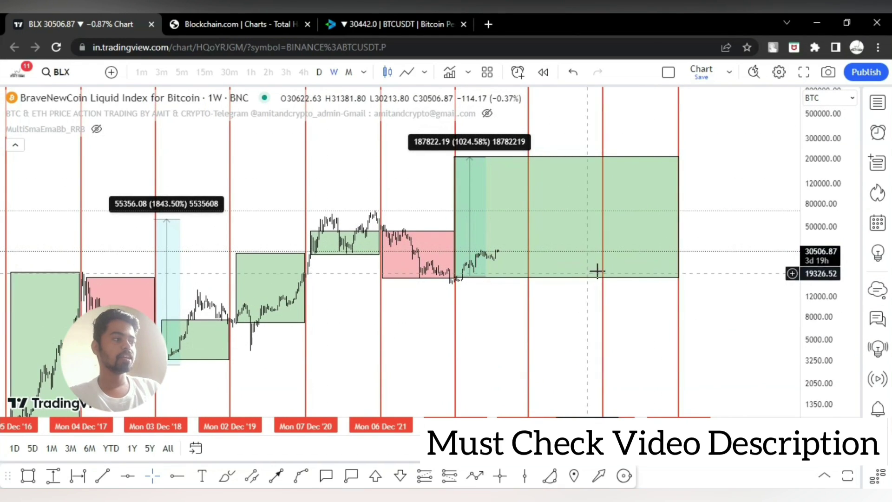
{"action": "left_click_drag", "start_coordinate": [760, 157], "coordinate": [730, 166]}
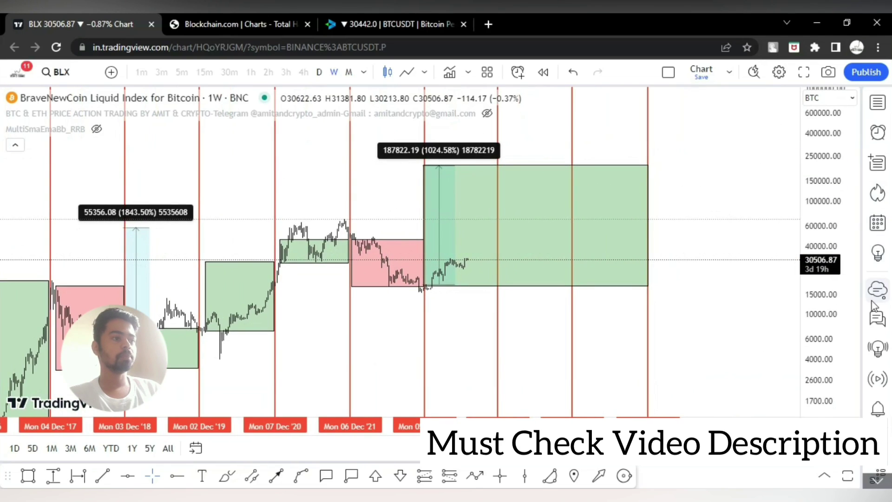
{"action": "left_click_drag", "start_coordinate": [847, 281], "coordinate": [854, 209]}
{"action": "left_click_drag", "start_coordinate": [720, 191], "coordinate": [697, 219]}
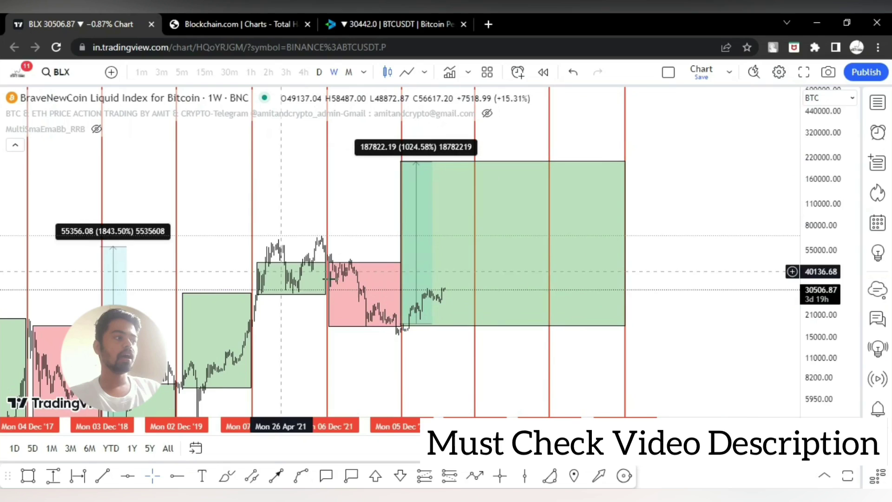
{"action": "left_click_drag", "start_coordinate": [830, 188], "coordinate": [829, 190]}
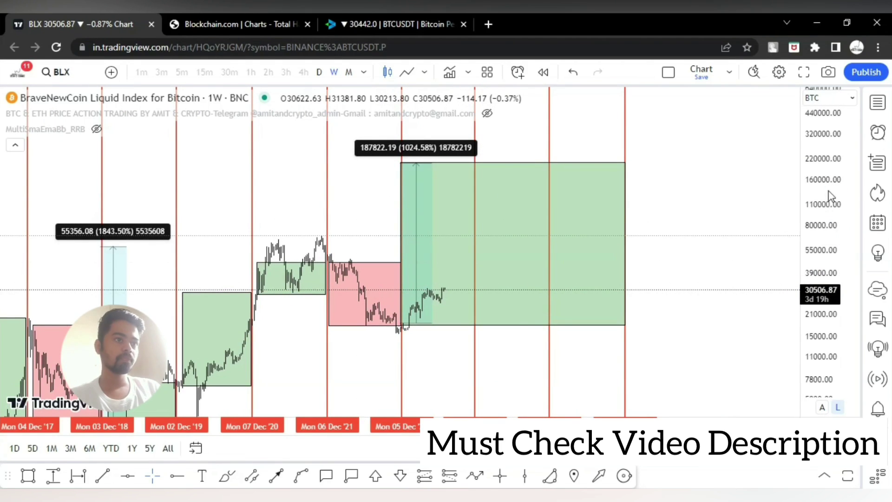
Step: Switch to Blockchain.com's Total Hash Rate chart and show its three-year history
{"action": "key", "text": "ctrl+Tab"}
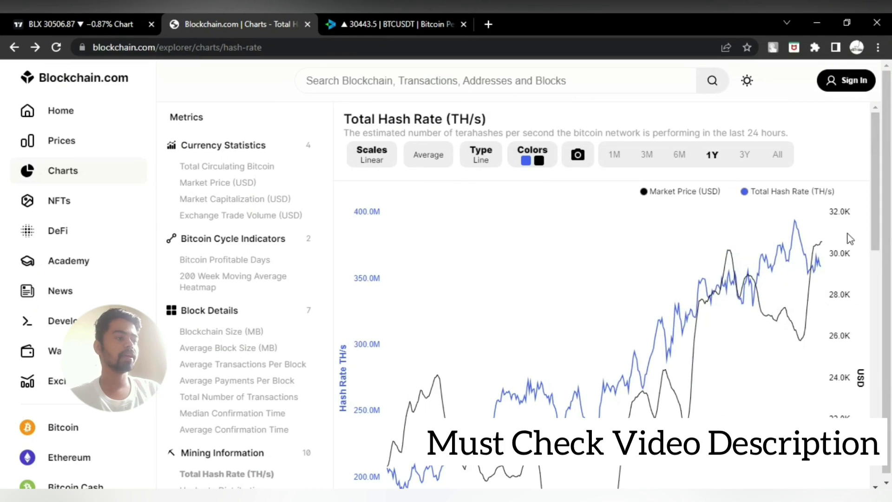
{"action": "left_click_drag", "start_coordinate": [638, 324], "coordinate": [629, 324]}
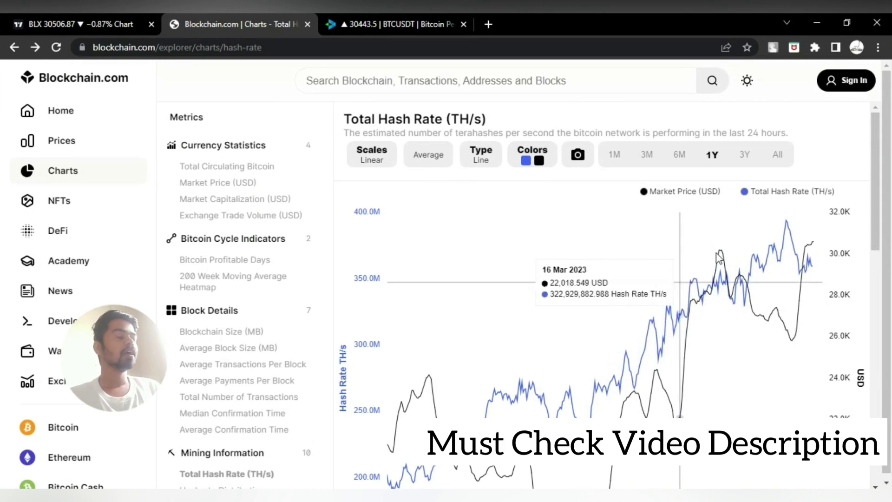
{"action": "left_click", "coordinate": [746, 156]}
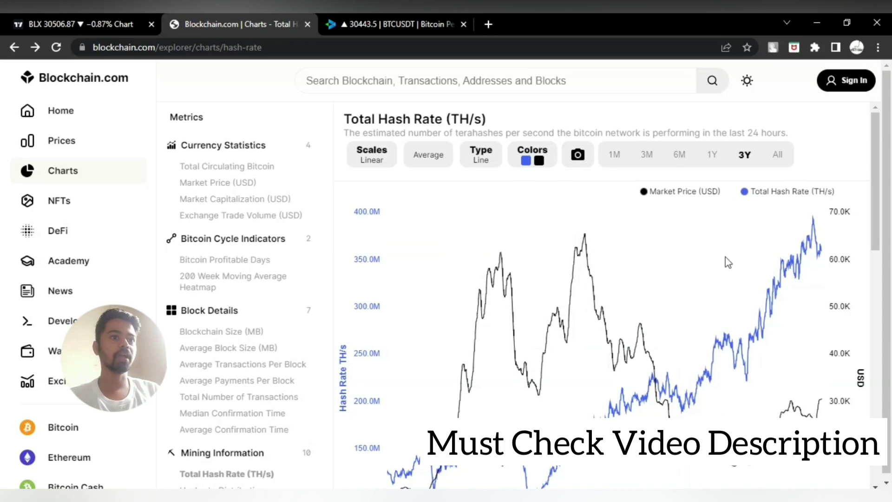
Step: Return to the BLX chart on TradingView and examine the upper and lower price levels of the projected green box
{"action": "left_click", "coordinate": [133, 13]}
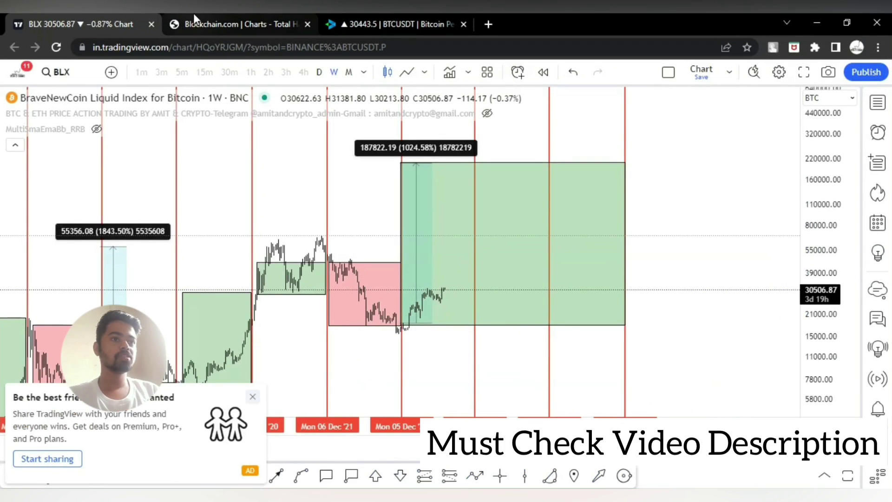
{"action": "mouse_move", "coordinate": [194, 13]}
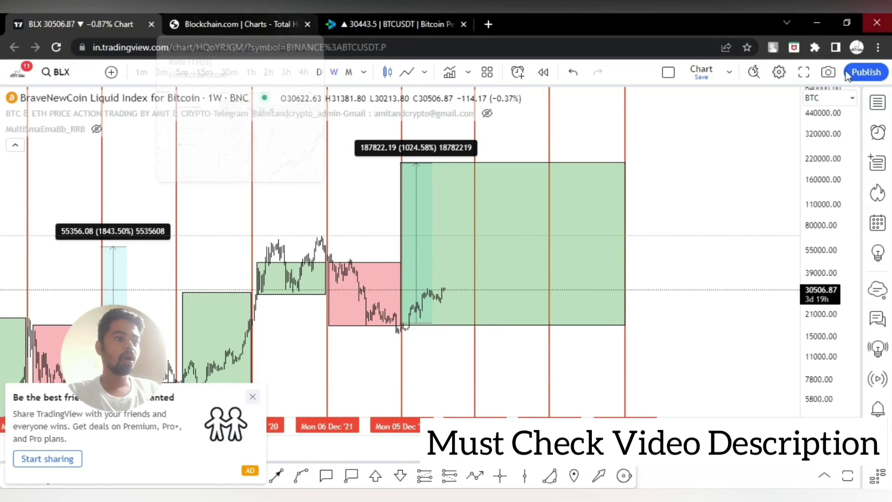
{"action": "left_click_drag", "start_coordinate": [830, 213], "coordinate": [831, 263]}
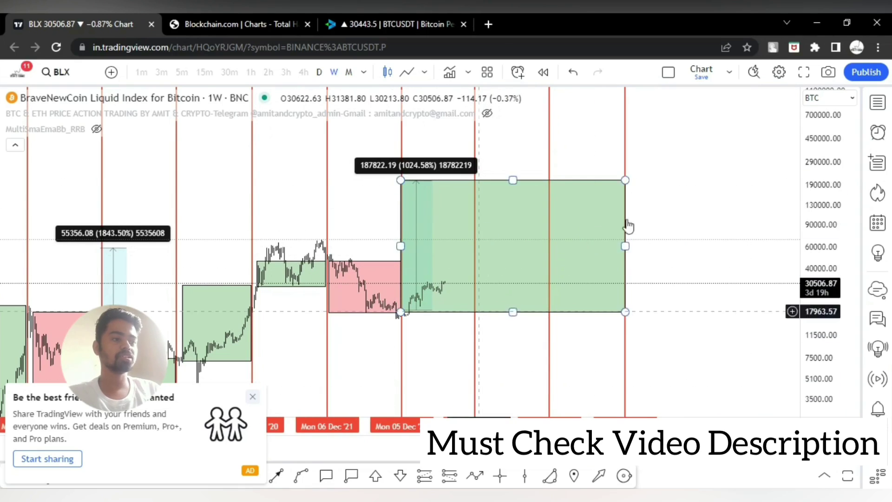
{"action": "left_click_drag", "start_coordinate": [704, 216], "coordinate": [735, 156]}
{"action": "left_click_drag", "start_coordinate": [831, 156], "coordinate": [830, 163]}
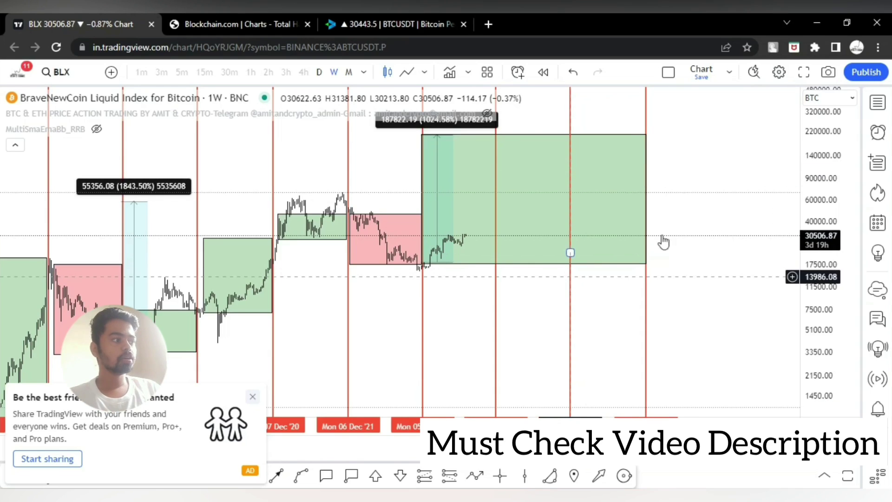
{"action": "left_click_drag", "start_coordinate": [811, 235], "coordinate": [811, 165]}
{"action": "left_click_drag", "start_coordinate": [686, 168], "coordinate": [682, 194]}
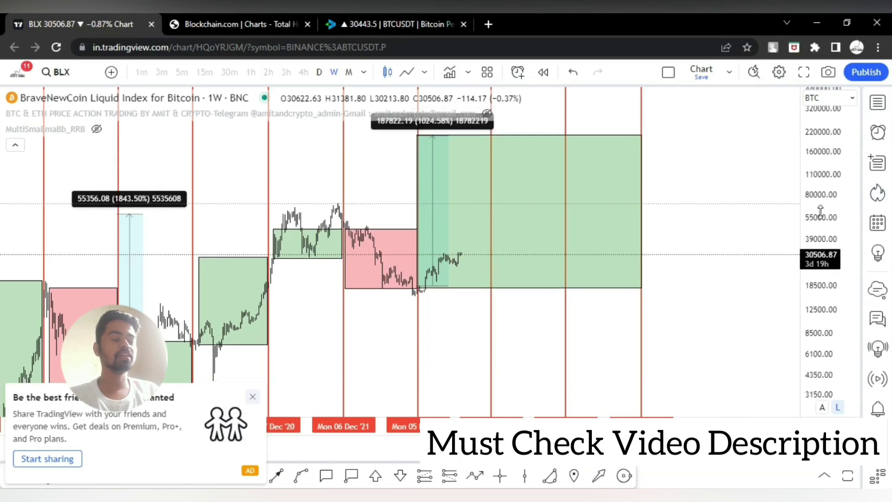
{"action": "left_click_drag", "start_coordinate": [821, 211], "coordinate": [821, 239]}
{"action": "left_click_drag", "start_coordinate": [723, 168], "coordinate": [688, 197]}
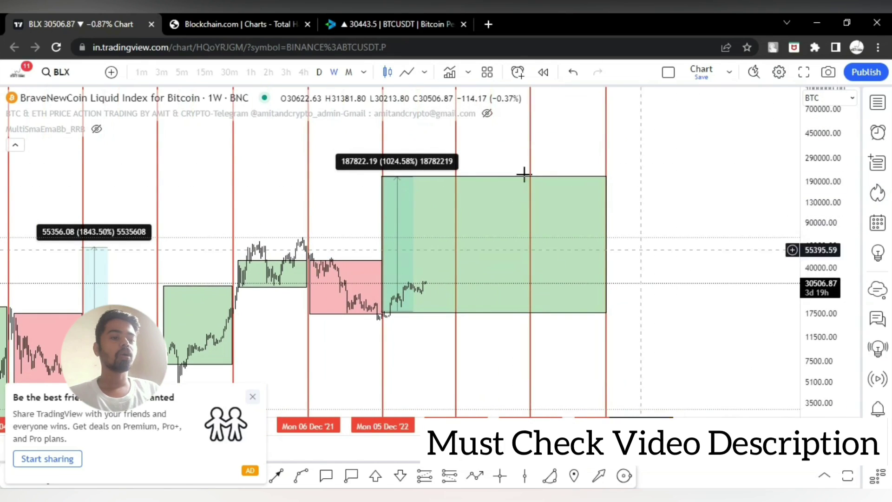
Step: Dismiss the TradingView sharing offer and check the projected green box against the 2021 price highs
{"action": "left_click", "coordinate": [254, 397]}
{"action": "left_click_drag", "start_coordinate": [743, 193], "coordinate": [772, 155]}
{"action": "left_click_drag", "start_coordinate": [841, 142], "coordinate": [841, 181]}
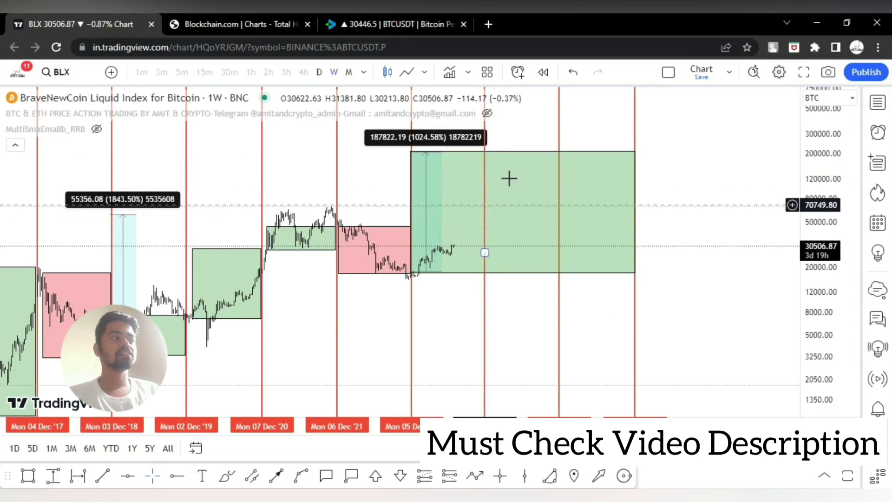
{"action": "left_click_drag", "start_coordinate": [813, 174], "coordinate": [793, 193]}
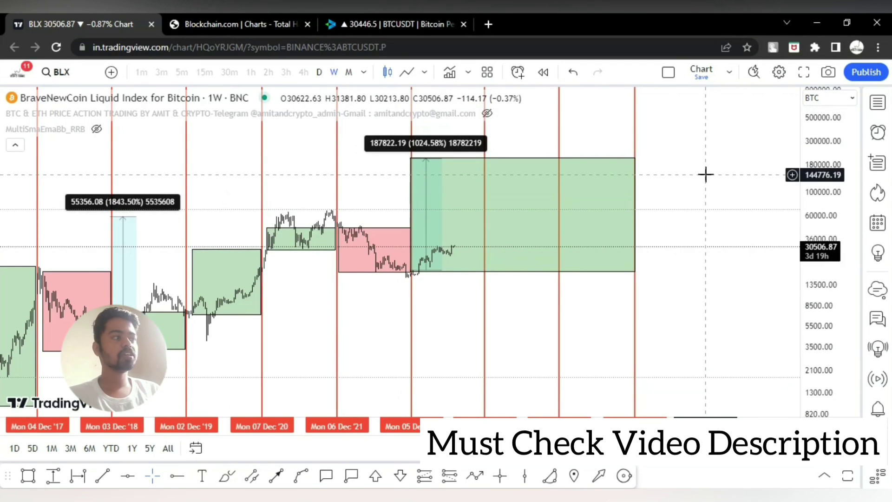
Step: Recheck the three-year Total Hash Rate chart on Blockchain.com and switch to the BTCUSDT futures page on Delta Exchange
{"action": "left_click", "coordinate": [241, 21]}
{"action": "scroll", "coordinate": [237, 284], "scroll_direction": "down", "scroll_amount": 4}
{"action": "scroll", "coordinate": [237, 284], "scroll_direction": "up", "scroll_amount": 4}
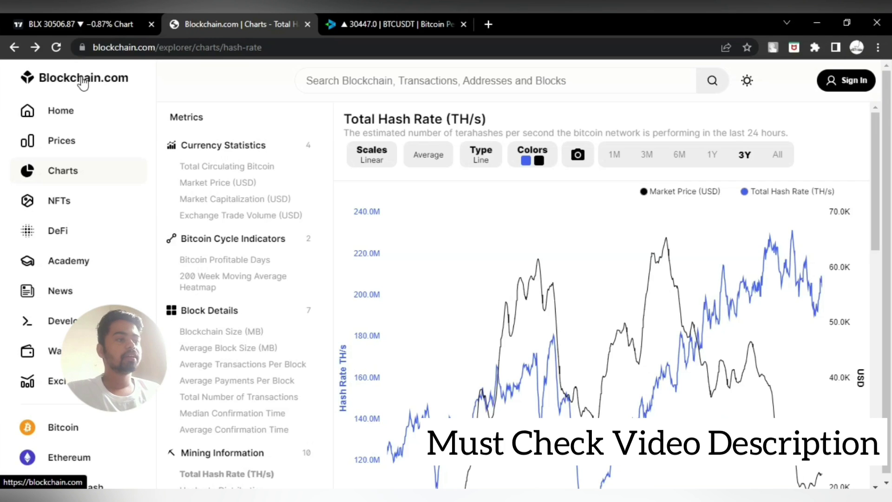
{"action": "left_click", "coordinate": [331, 18]}
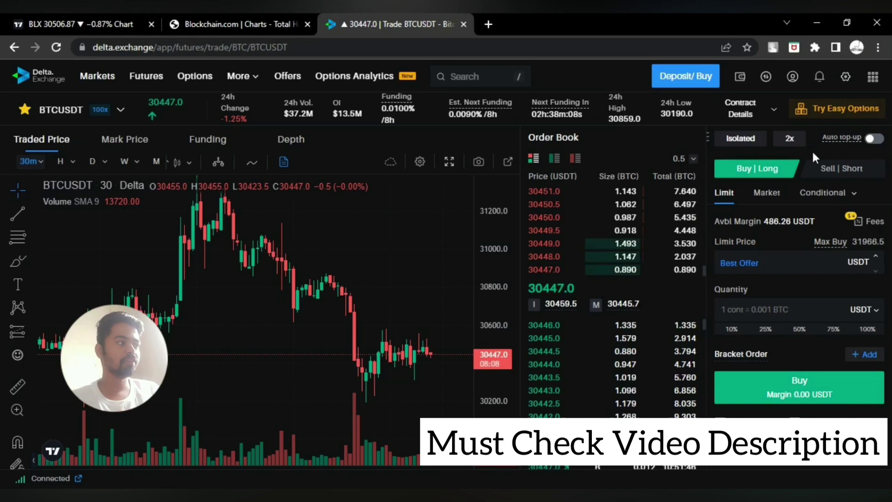
Step: Check the leverage selection for isolated-margin BTCUSDT futures and review the remaining order form options
{"action": "left_click", "coordinate": [784, 141]}
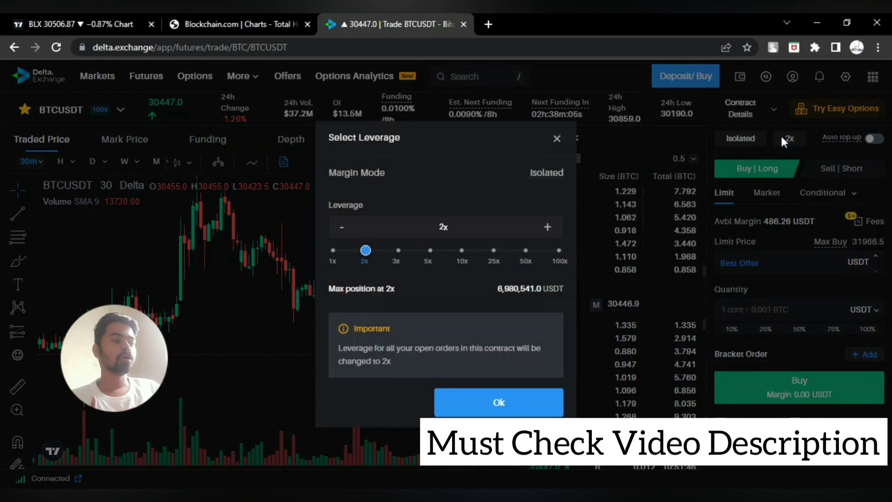
{"action": "left_click", "coordinate": [510, 398]}
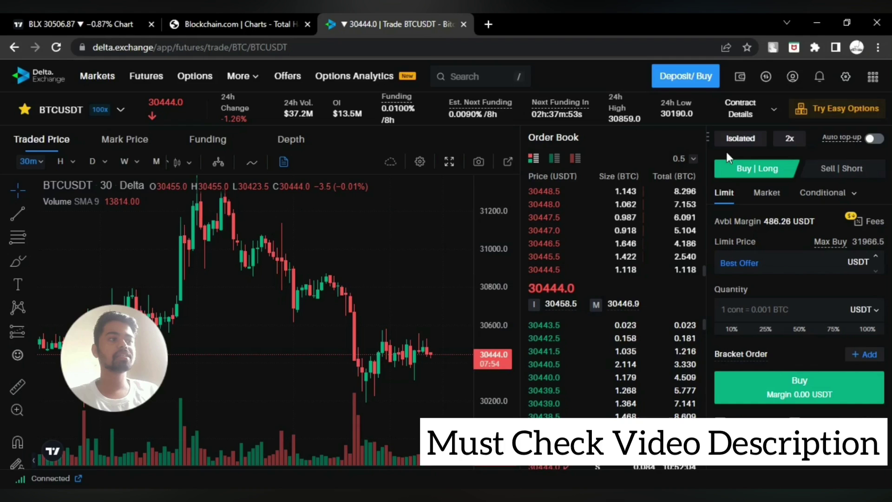
{"action": "scroll", "coordinate": [777, 331], "scroll_direction": "down", "scroll_amount": 3}
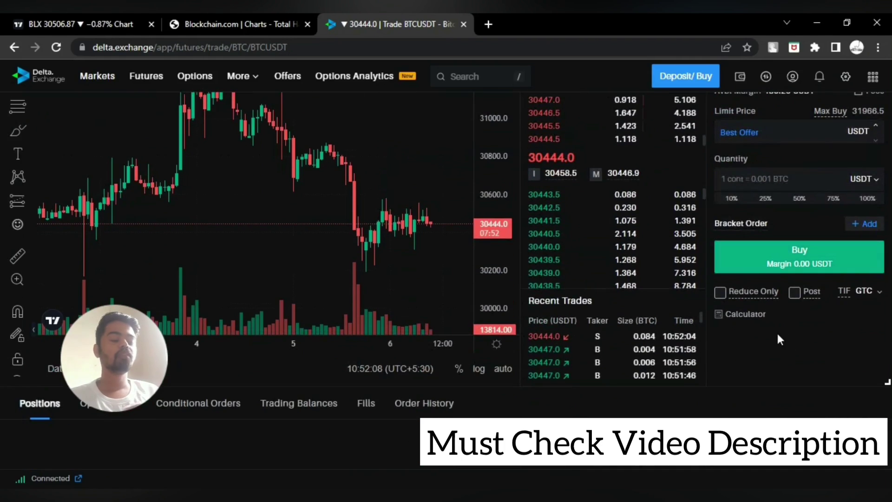
{"action": "scroll", "coordinate": [755, 286], "scroll_direction": "up", "scroll_amount": 3}
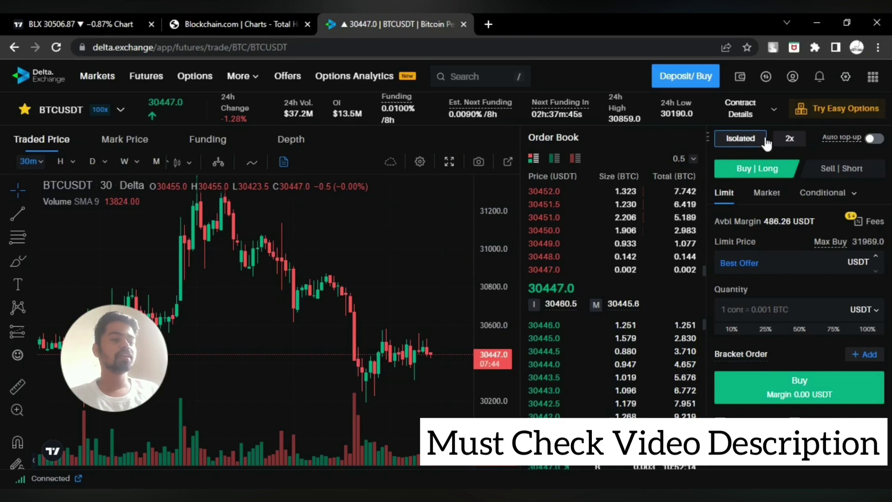
{"action": "left_click", "coordinate": [803, 139]}
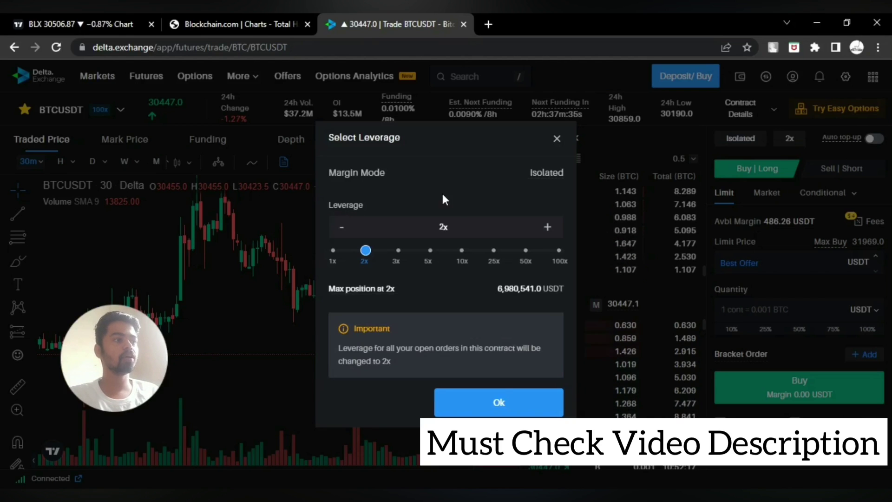
{"action": "left_click", "coordinate": [558, 139]}
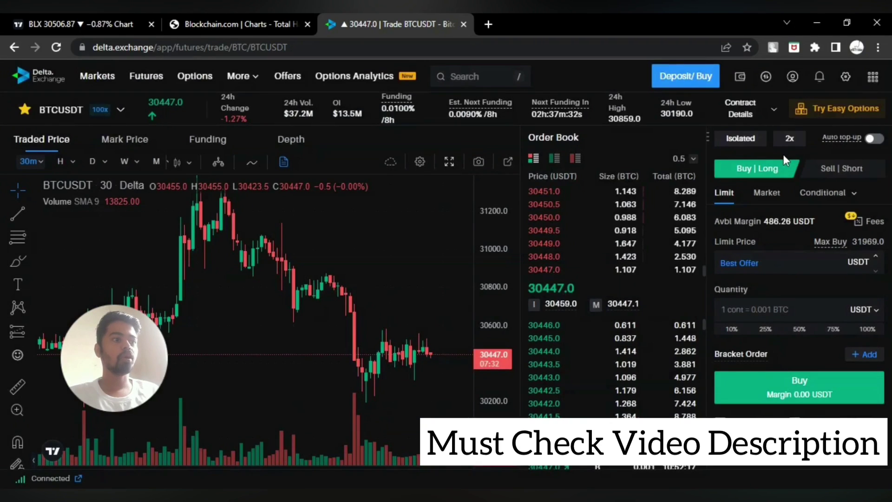
Step: Set the BTCUSDT isolated-margin leverage to 2x, confirm it, and recheck the leverage selection
{"action": "left_click", "coordinate": [790, 142]}
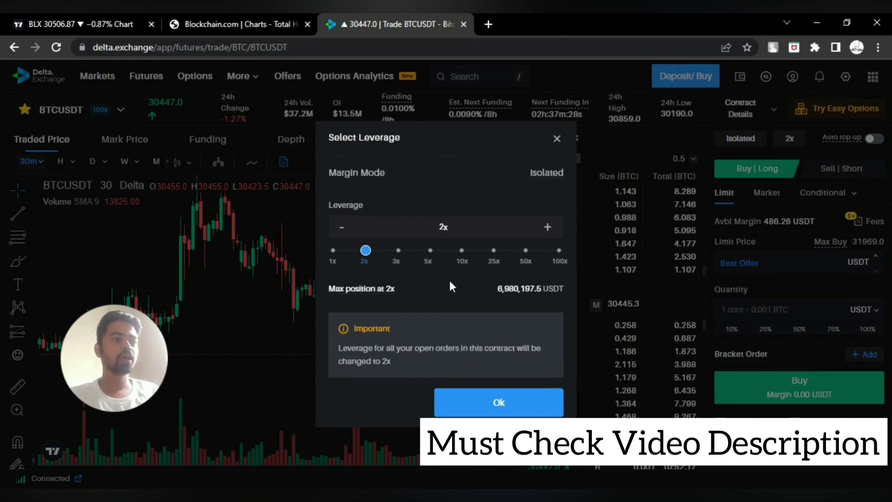
{"action": "left_click", "coordinate": [345, 264]}
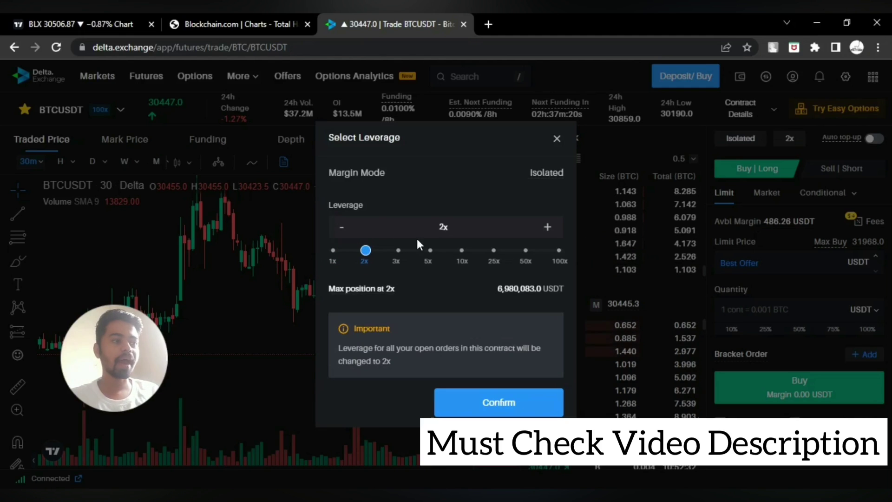
{"action": "double_click", "coordinate": [452, 227]}
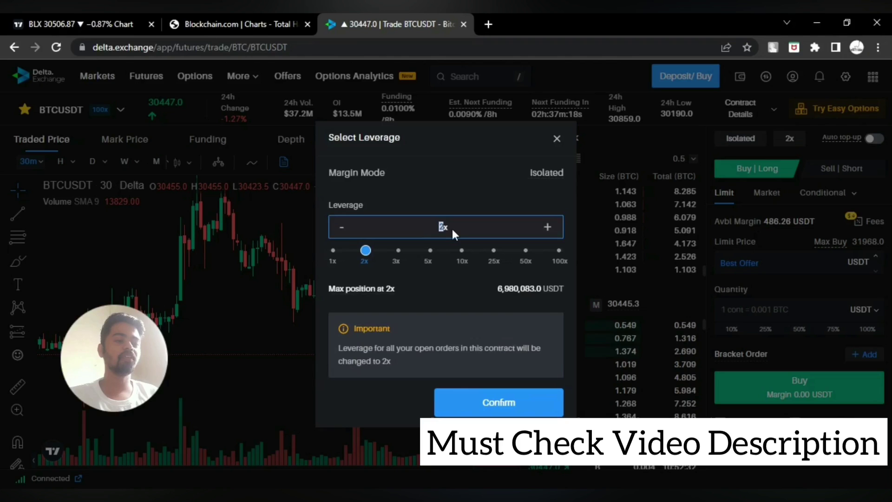
{"action": "left_click", "coordinate": [453, 229]}
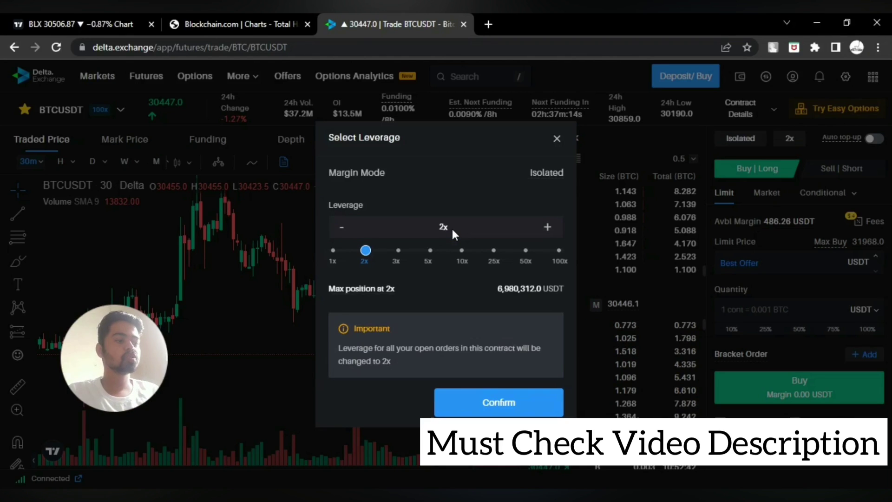
{"action": "left_click", "coordinate": [494, 413]}
{"action": "mouse_move", "coordinate": [246, 76]}
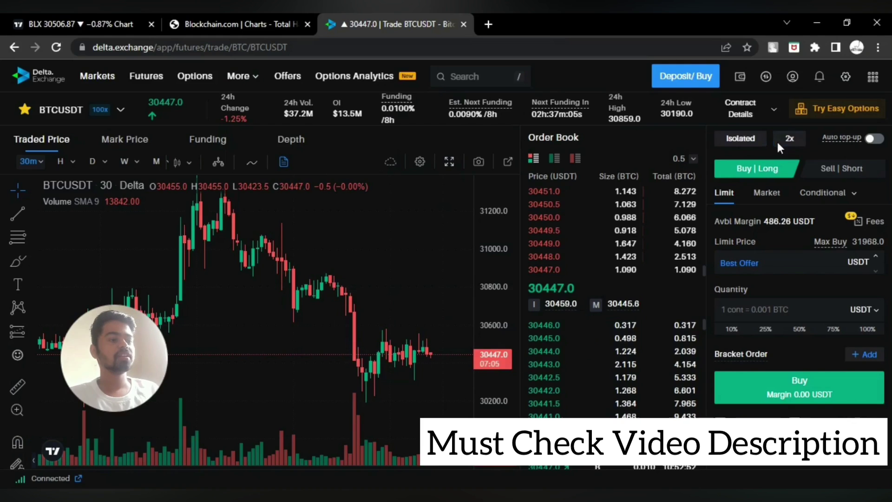
{"action": "left_click", "coordinate": [776, 140]}
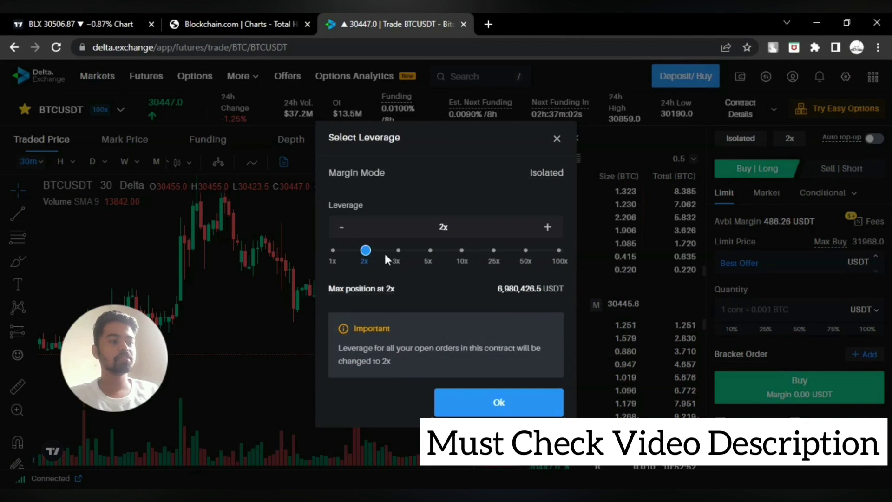
{"action": "left_click", "coordinate": [500, 390]}
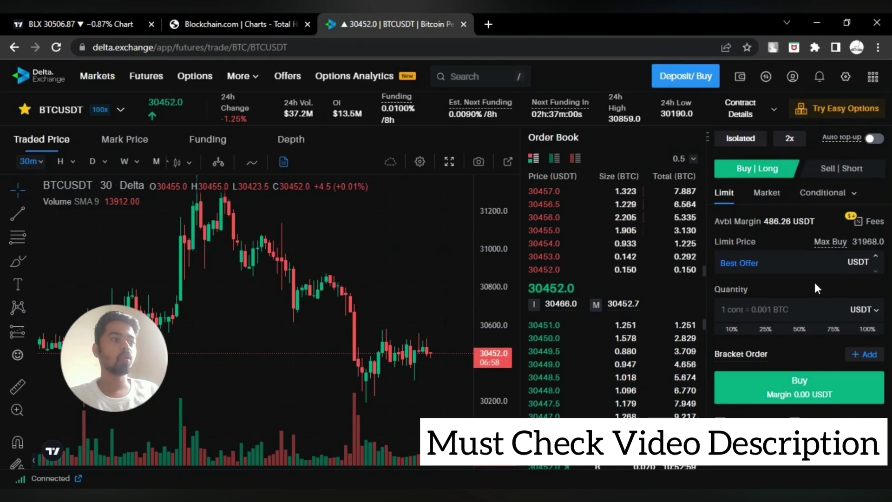
Step: Return to the BLX chart on TradingView and compare the projected green box with the yearly cycles since 2012
{"action": "left_click", "coordinate": [64, 19]}
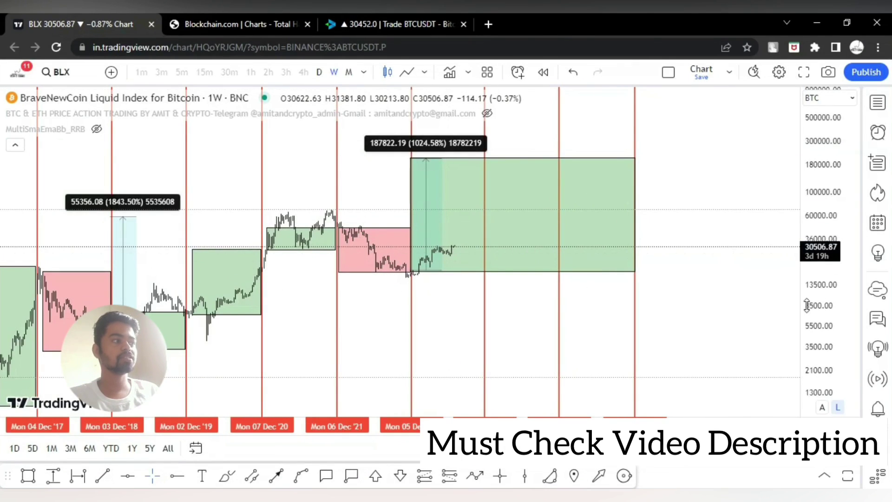
{"action": "left_click_drag", "start_coordinate": [815, 342], "coordinate": [797, 215]}
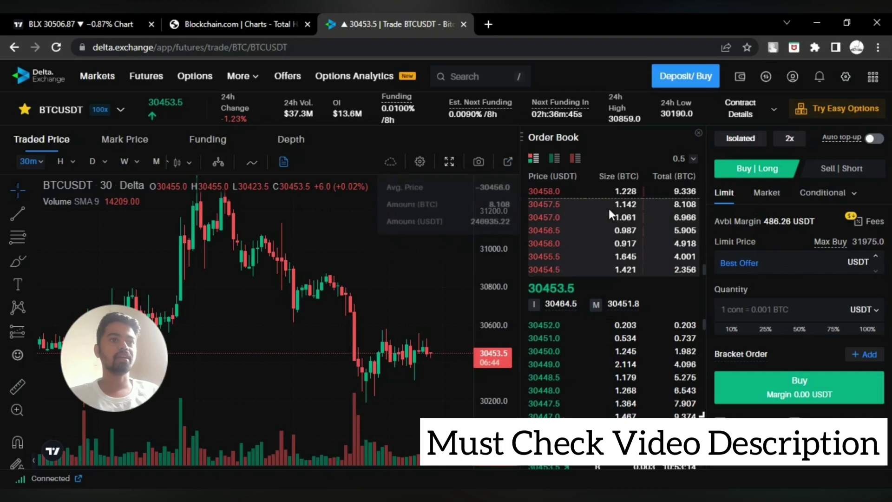
{"action": "left_click", "coordinate": [132, 18]}
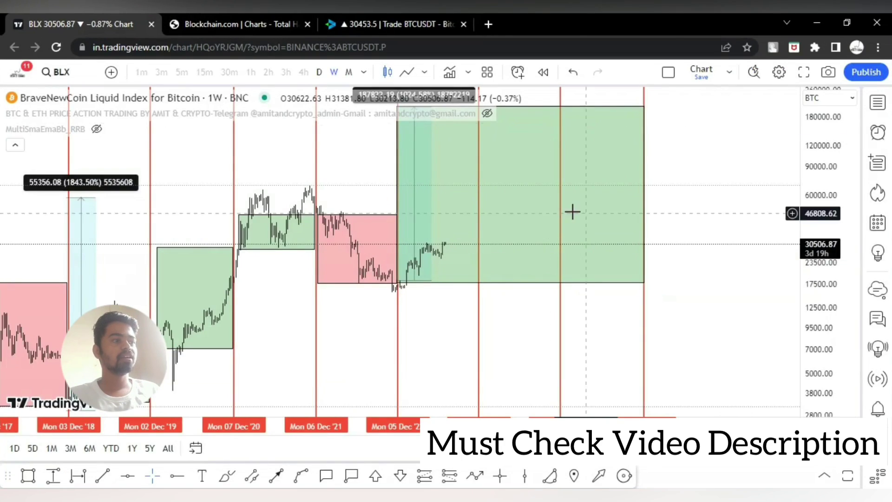
{"action": "scroll", "coordinate": [662, 219], "scroll_direction": "down", "scroll_amount": 5}
{"action": "scroll", "coordinate": [659, 255], "scroll_direction": "down", "scroll_amount": 1}
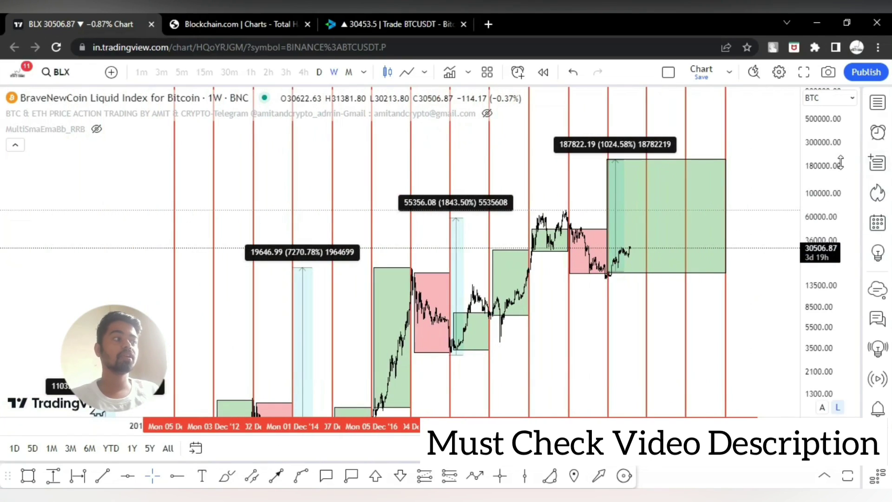
{"action": "left_click_drag", "start_coordinate": [839, 163], "coordinate": [840, 307]}
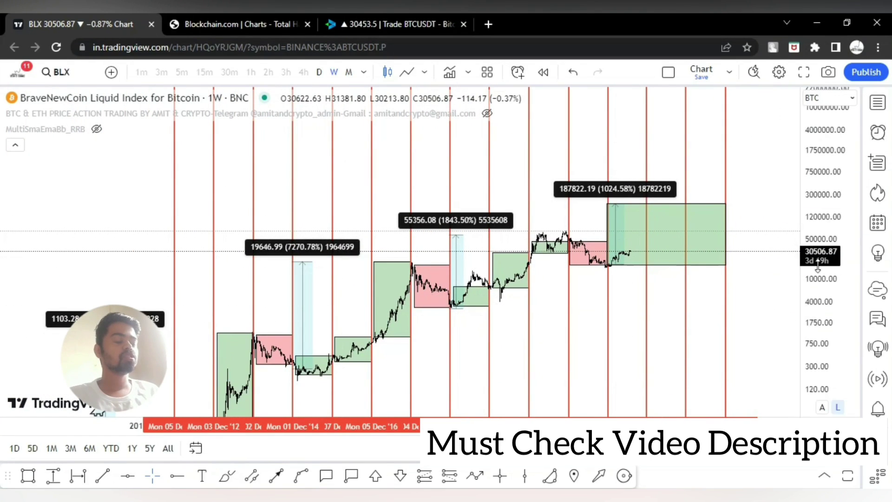
{"action": "left_click_drag", "start_coordinate": [818, 268], "coordinate": [818, 162]}
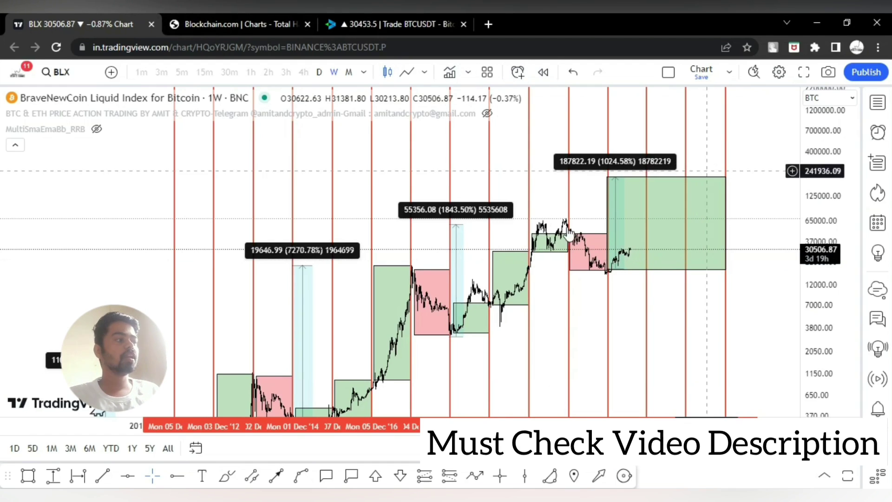
Step: Examine the price action around the December 2022 yearly line and the full height of the projected green box
{"action": "scroll", "coordinate": [620, 295], "scroll_direction": "up", "scroll_amount": 4}
{"action": "left_click_drag", "start_coordinate": [824, 296], "coordinate": [824, 131]}
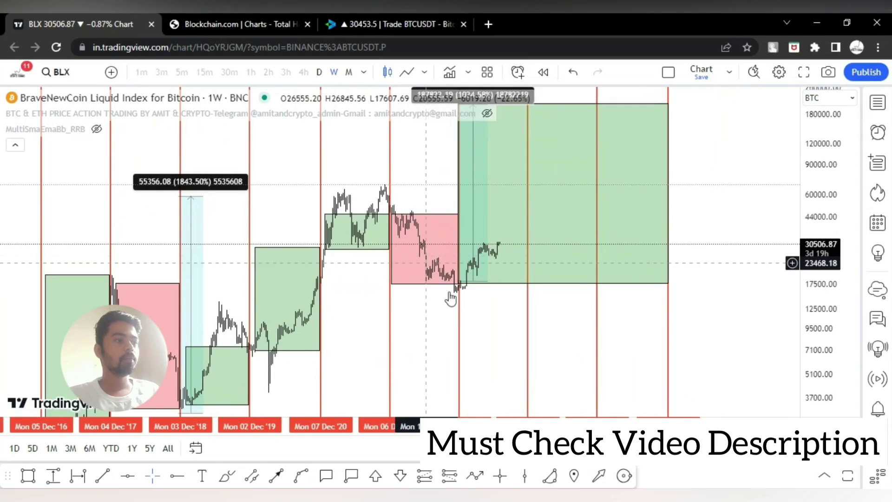
{"action": "scroll", "coordinate": [441, 311], "scroll_direction": "up", "scroll_amount": 2}
{"action": "left_click_drag", "start_coordinate": [441, 322], "coordinate": [510, 297]}
{"action": "scroll", "coordinate": [483, 295], "scroll_direction": "up", "scroll_amount": 2}
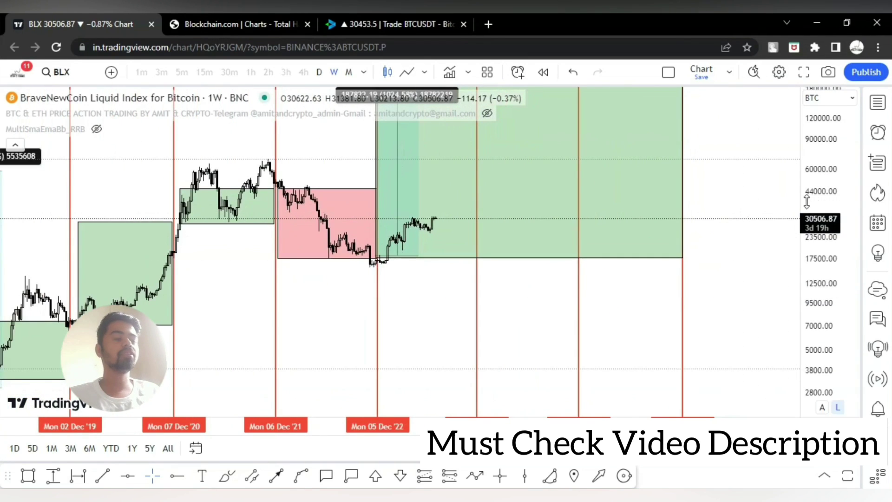
{"action": "left_click_drag", "start_coordinate": [807, 199], "coordinate": [807, 218]}
{"action": "left_click_drag", "start_coordinate": [763, 179], "coordinate": [761, 187]}
{"action": "left_click_drag", "start_coordinate": [415, 317], "coordinate": [412, 366]}
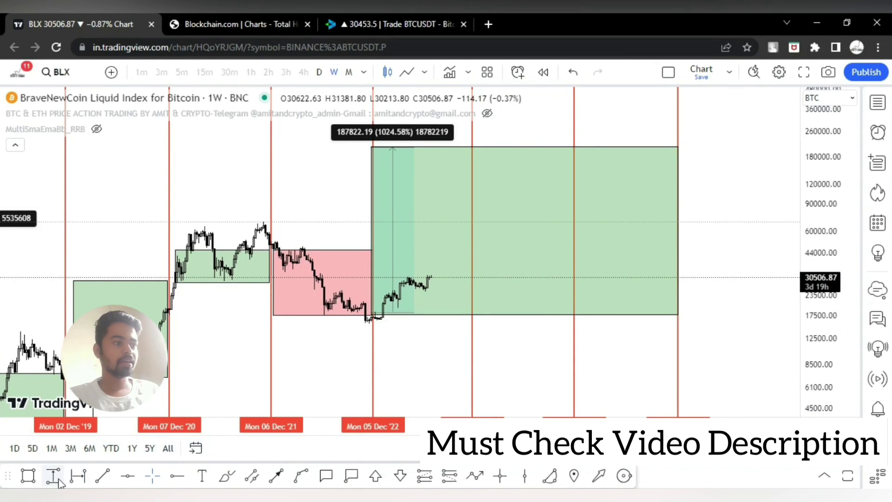
Step: Measure the date range from the latest candle to the next yearly line and delete the measurement
{"action": "left_click", "coordinate": [78, 476]}
{"action": "left_click", "coordinate": [433, 276]}
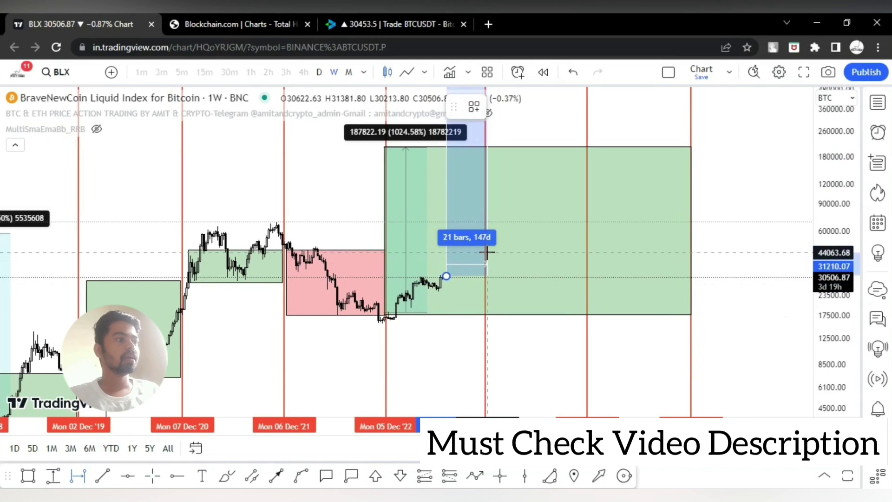
{"action": "left_click", "coordinate": [487, 252]}
{"action": "left_click", "coordinate": [643, 107]}
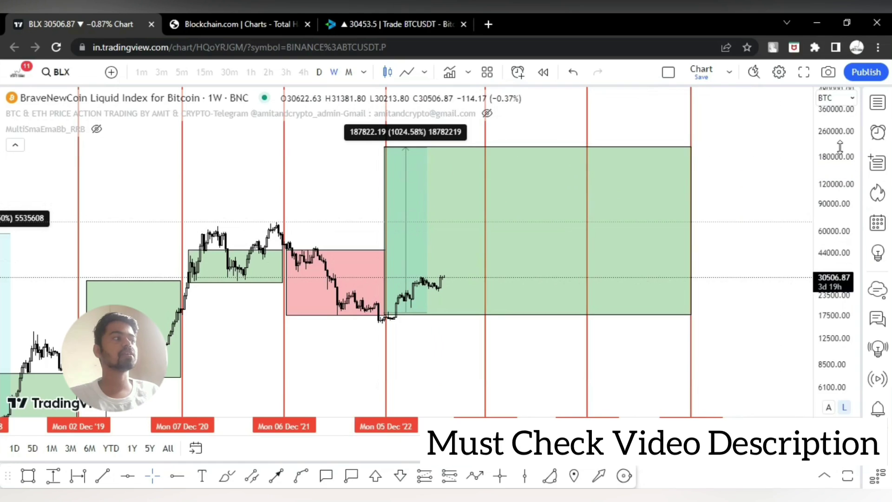
Step: Review the earlier yearly boxes from 2015 onward alongside the projected green box
{"action": "left_click_drag", "start_coordinate": [840, 147], "coordinate": [818, 260]}
{"action": "scroll", "coordinate": [524, 235], "scroll_direction": "down", "scroll_amount": 4}
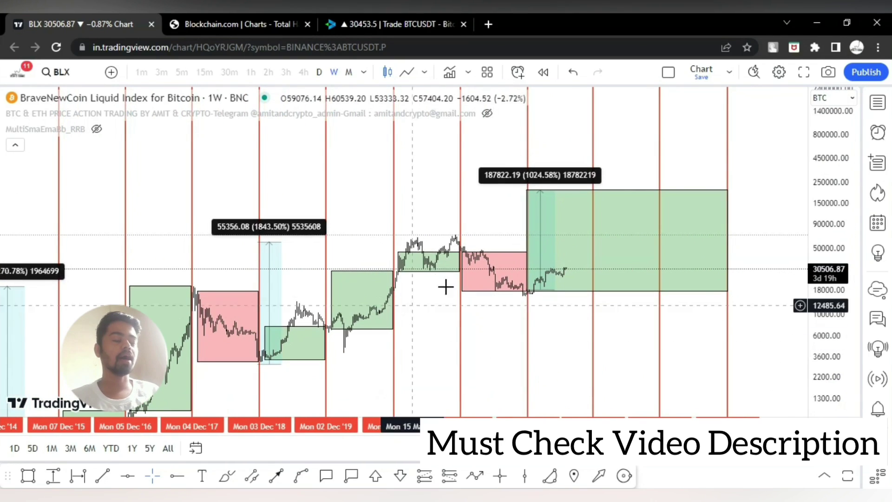